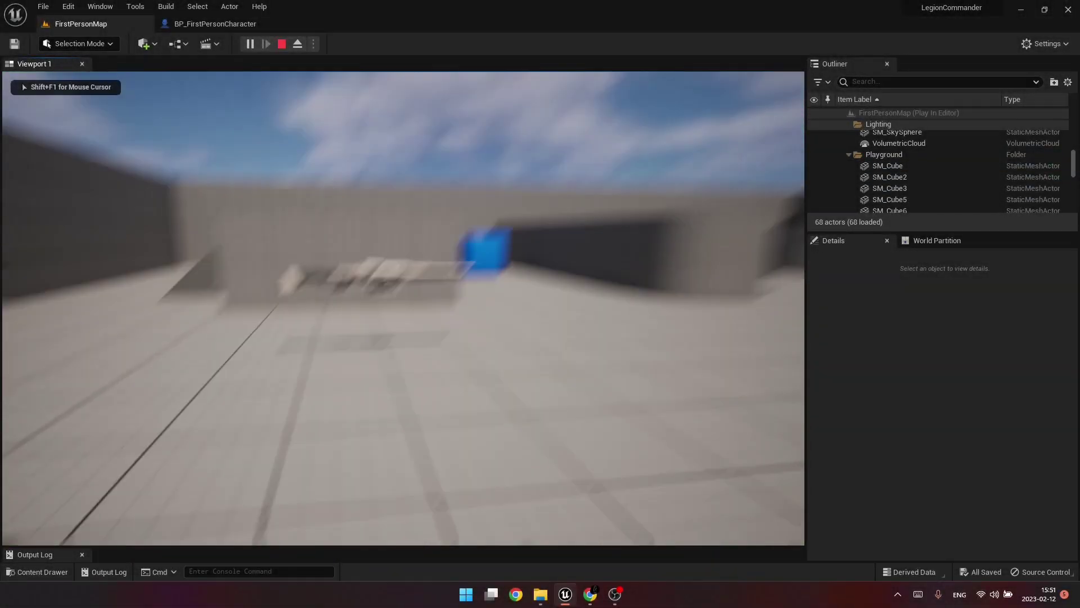
- Playtest the level by walking the armed character around and up close to the walls and blue cubes
{"action": "key", "text": "w"}
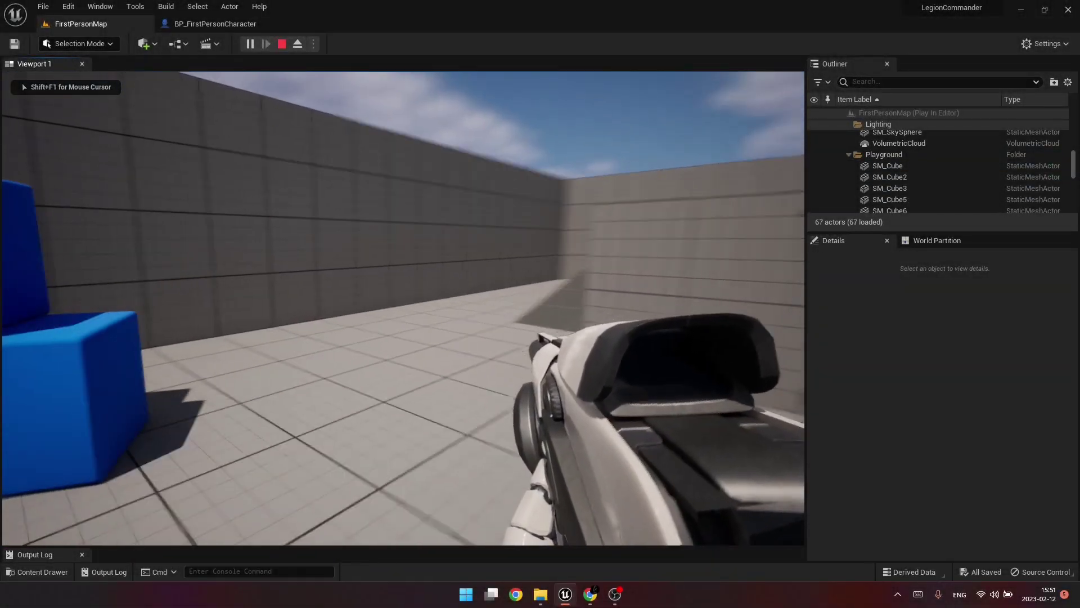
{"action": "key", "text": "w"}
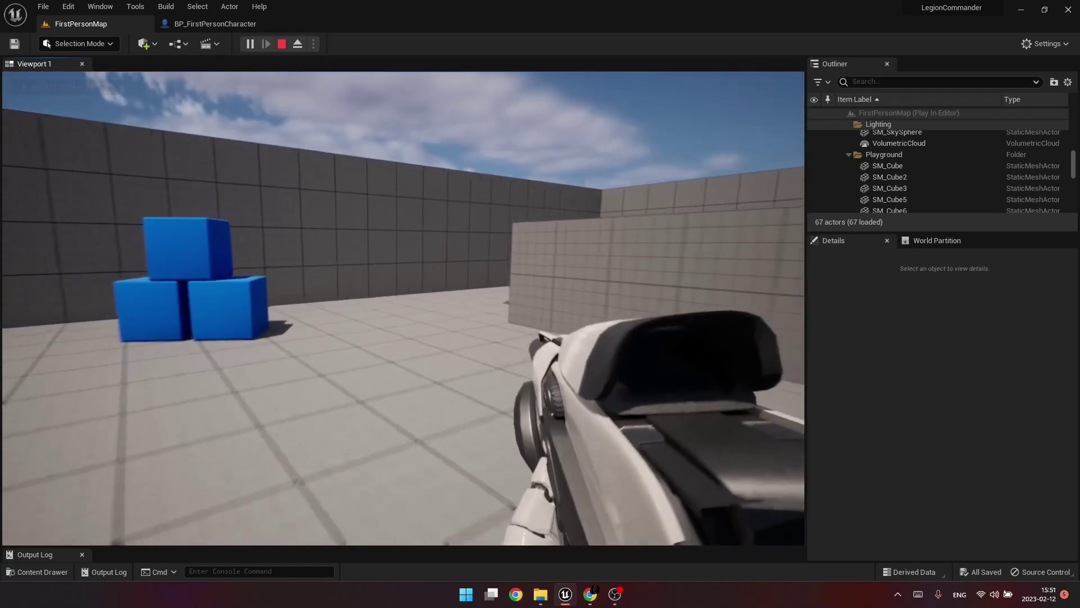
{"action": "key", "text": "w"}
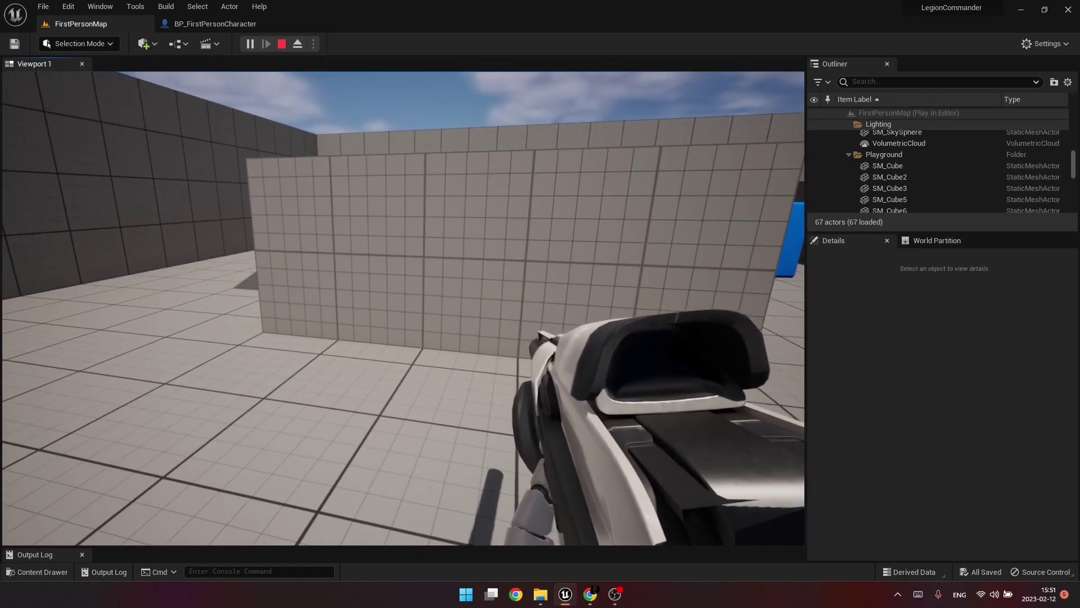
{"action": "key", "text": "w"}
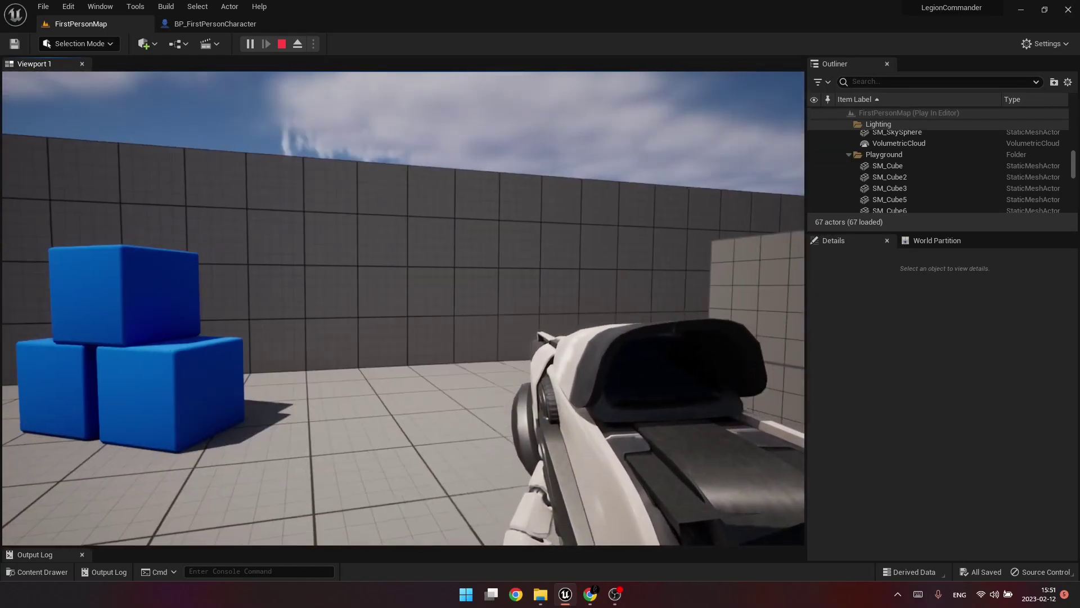
{"action": "key", "text": "w"}
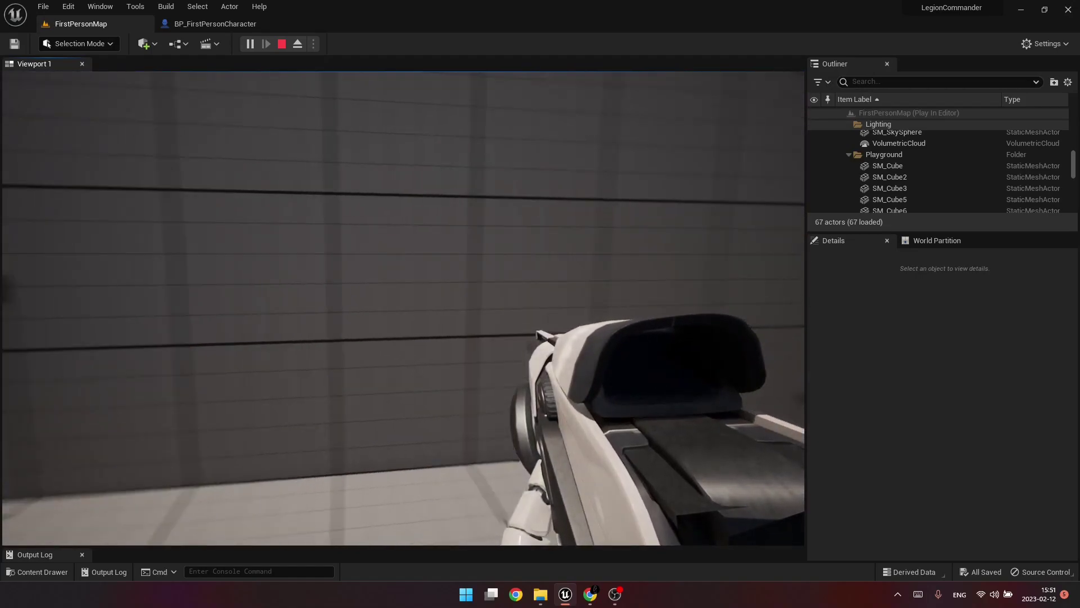
{"action": "key", "text": "w"}
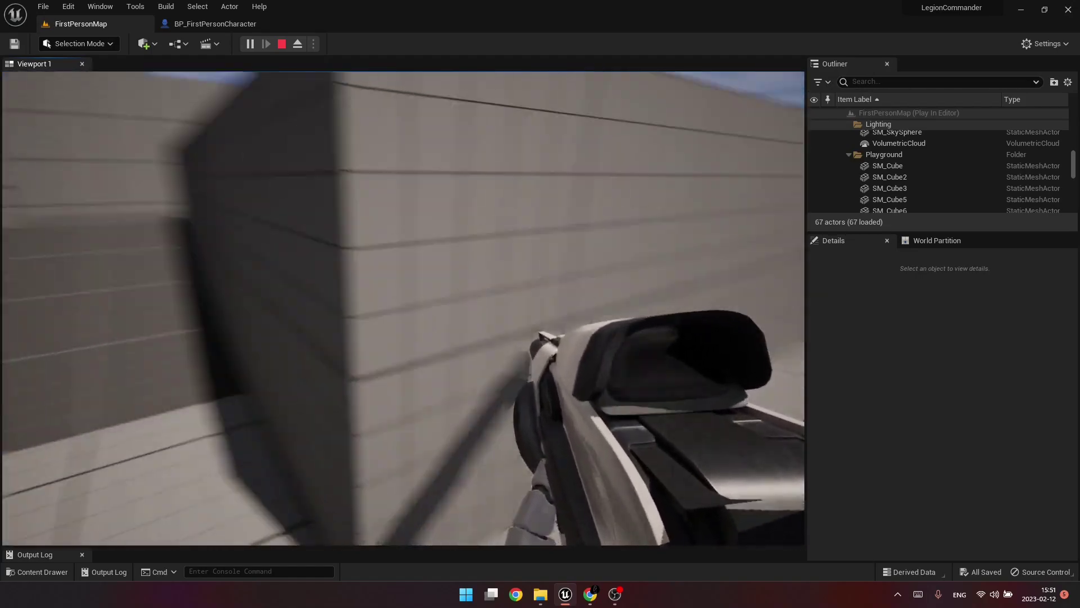
{"action": "key", "text": "w"}
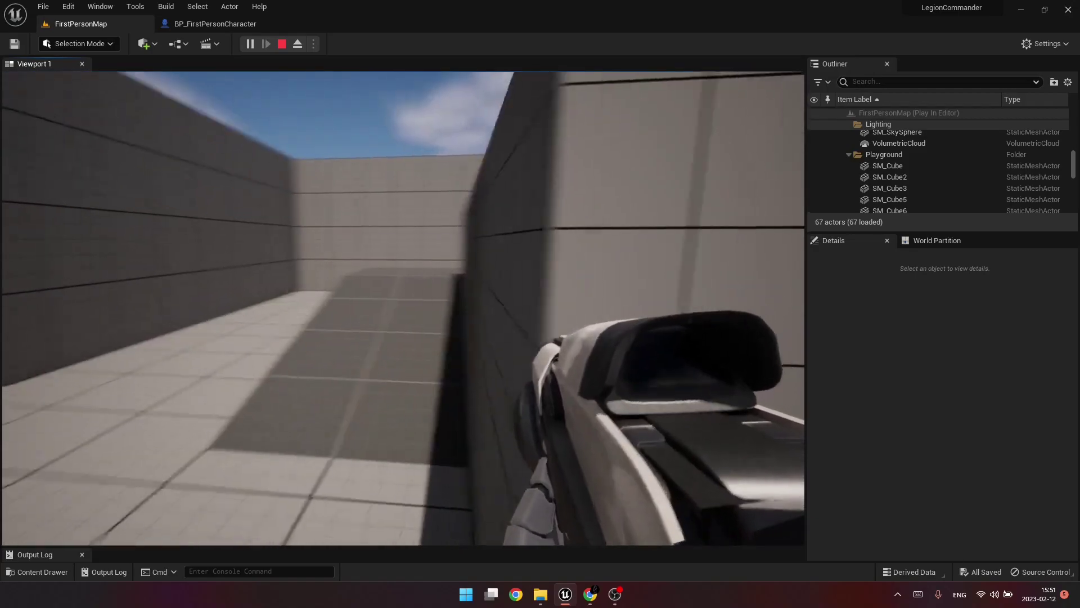
{"action": "key", "text": "d"}
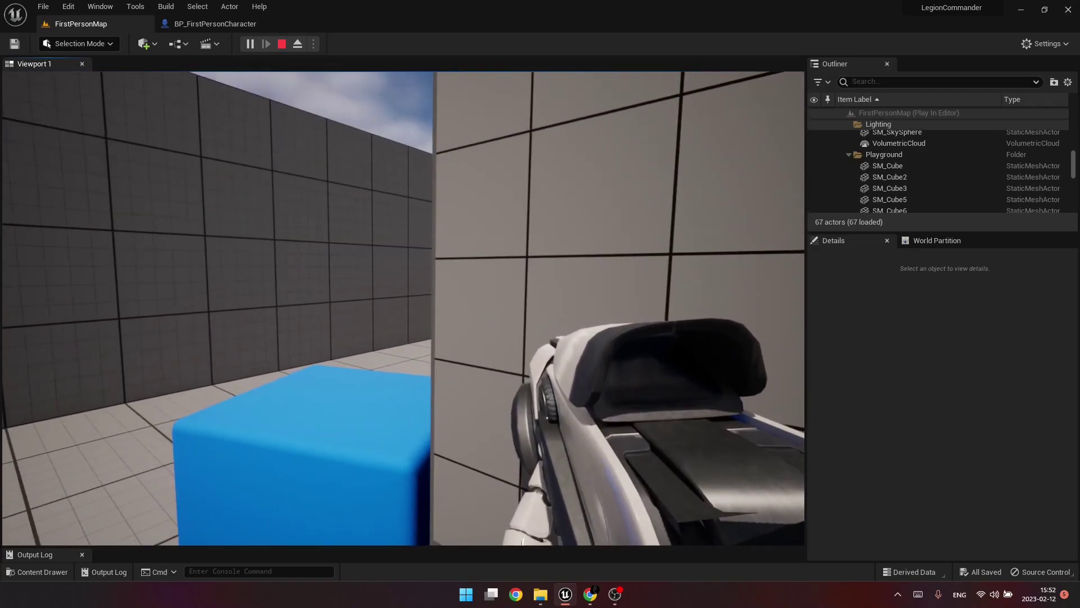
- Detach from the player beside the wall, inspect the rifle and arms from outside, and take control of the character again
{"action": "key", "text": "F8"}
{"action": "left_click", "coordinate": [83, 398]}
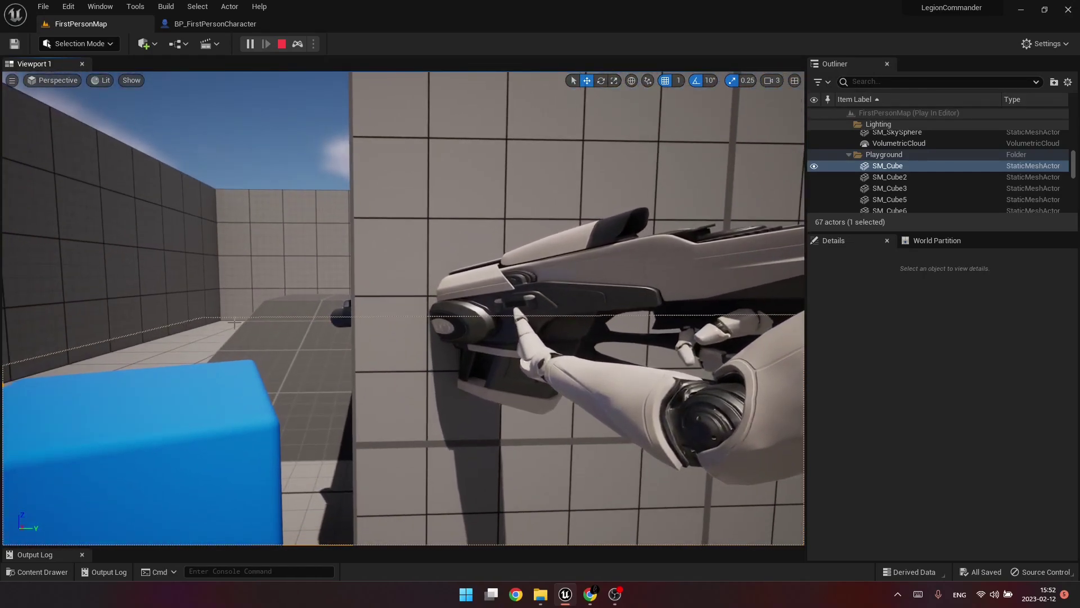
{"action": "key", "text": "F8"}
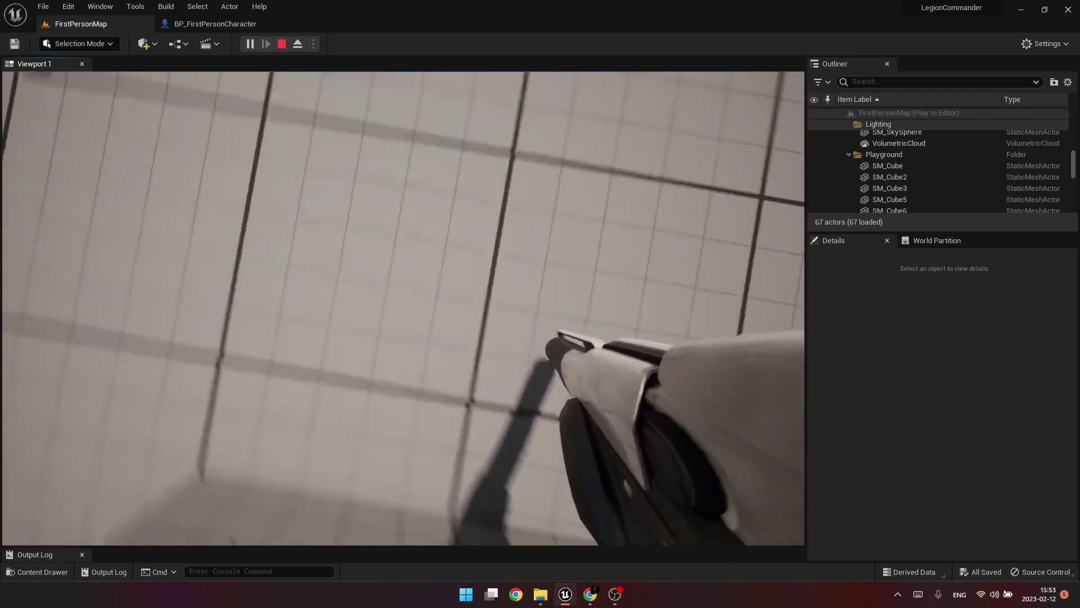
- Test the rifle's movement by walking and jumping near the stacked blue cubes, and end the play session
{"action": "key", "text": "w"}
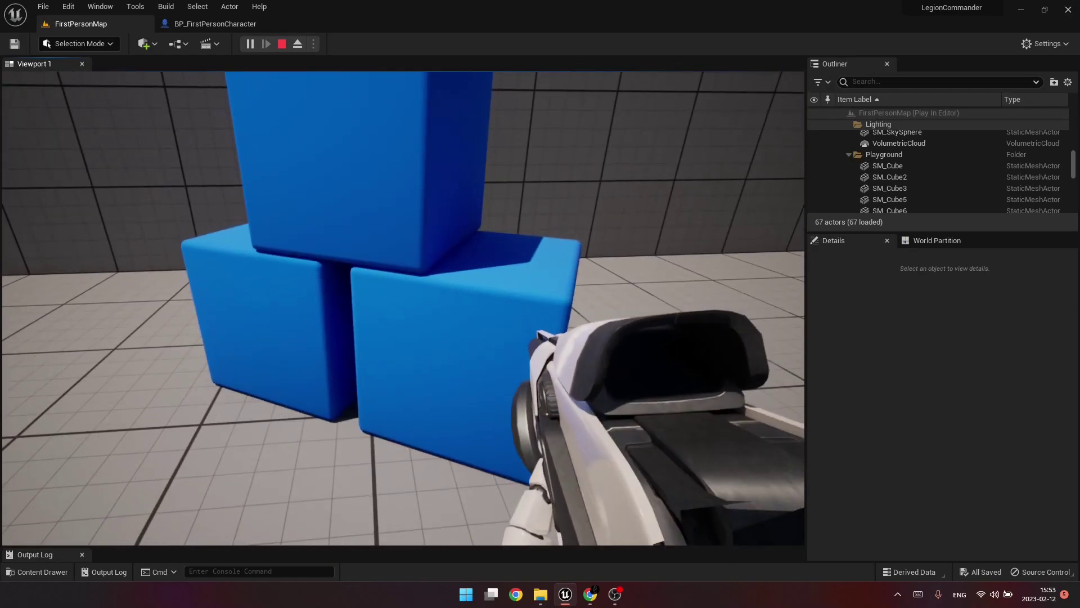
{"action": "key", "text": "space"}
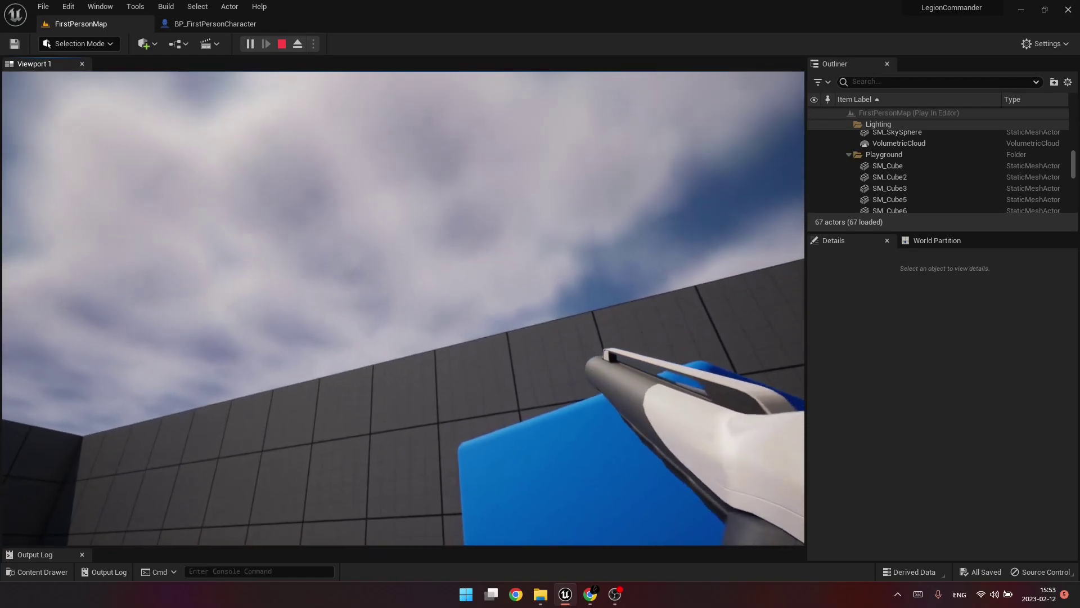
{"action": "key", "text": "r"}
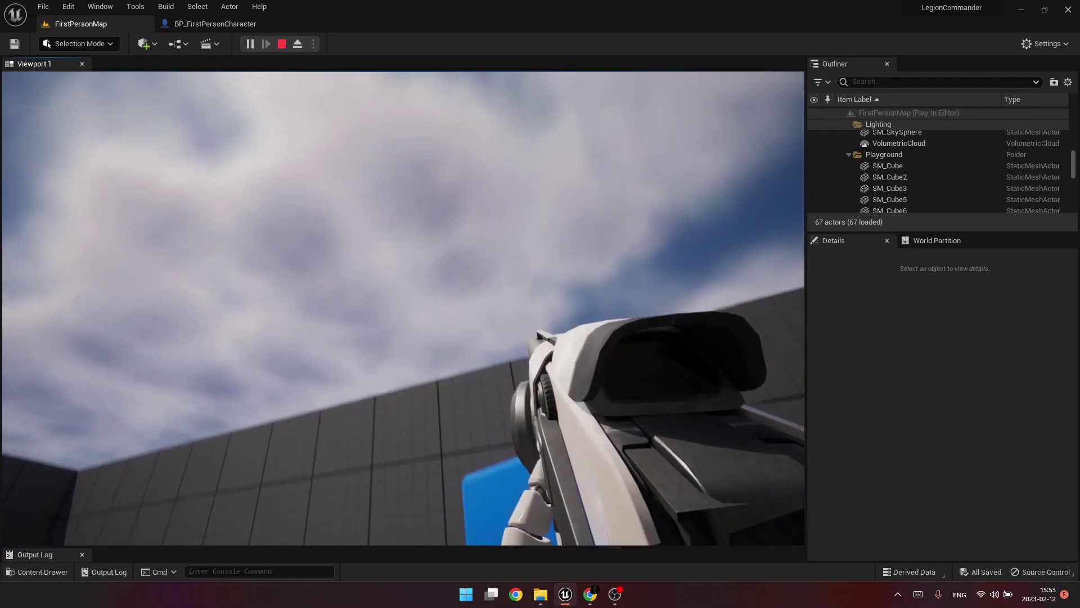
{"action": "key", "text": "space"}
{"action": "key", "text": "space"}
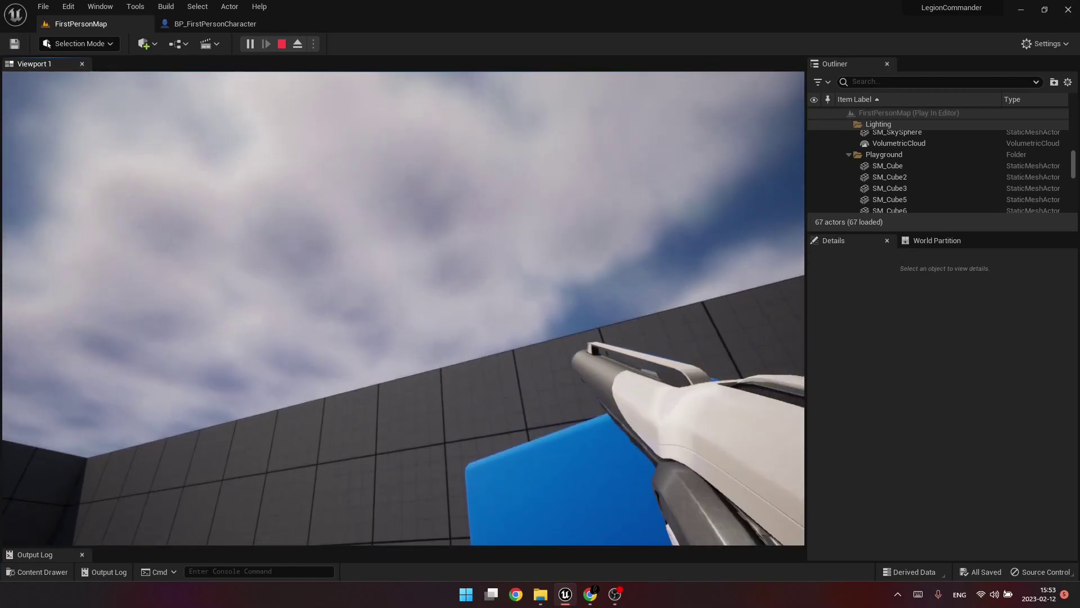
{"action": "key", "text": "w"}
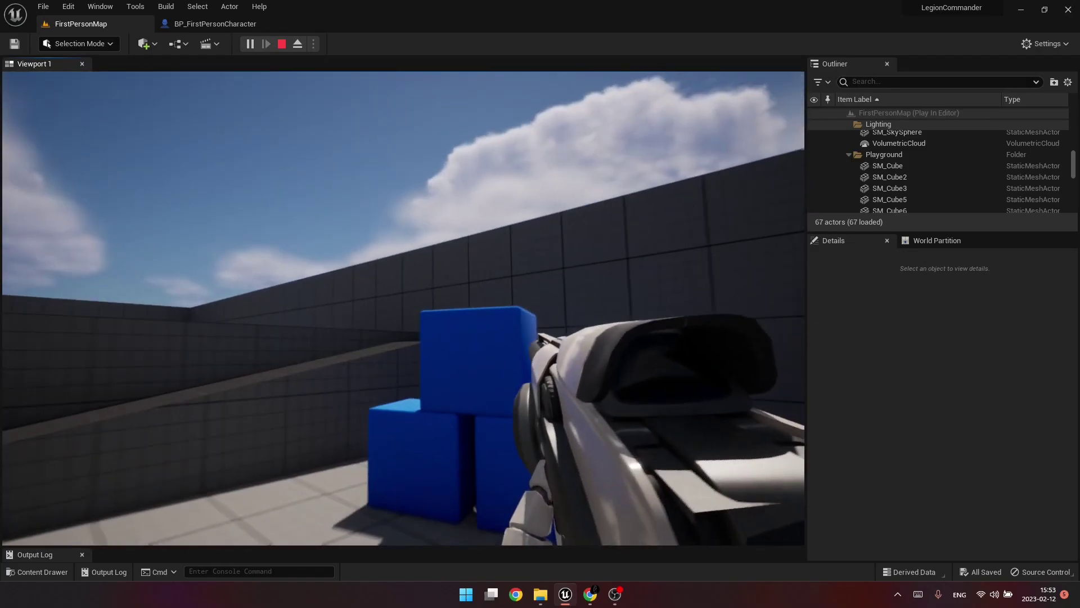
{"action": "key", "text": "w"}
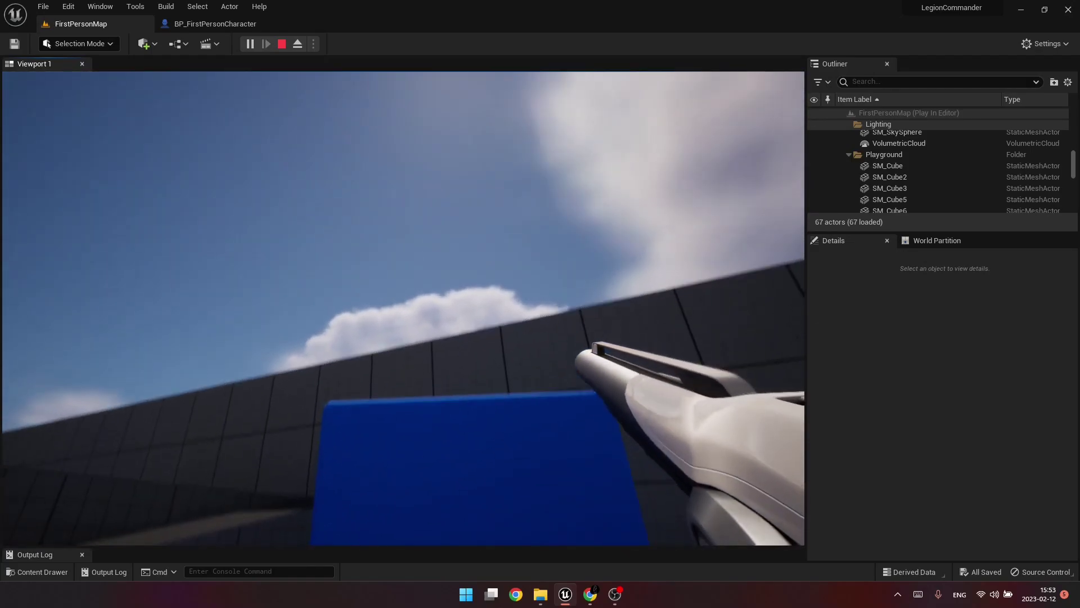
{"action": "key", "text": "Escape"}
- In the BP_FirstPersonCharacter blueprint, examine the SpringArm component's properties and its FirstPersonMesh child
{"action": "scroll", "coordinate": [775, 260], "scroll_direction": "down", "scroll_amount": 3}
{"action": "right_click_drag", "start_coordinate": [774, 260], "coordinate": [805, 267]}
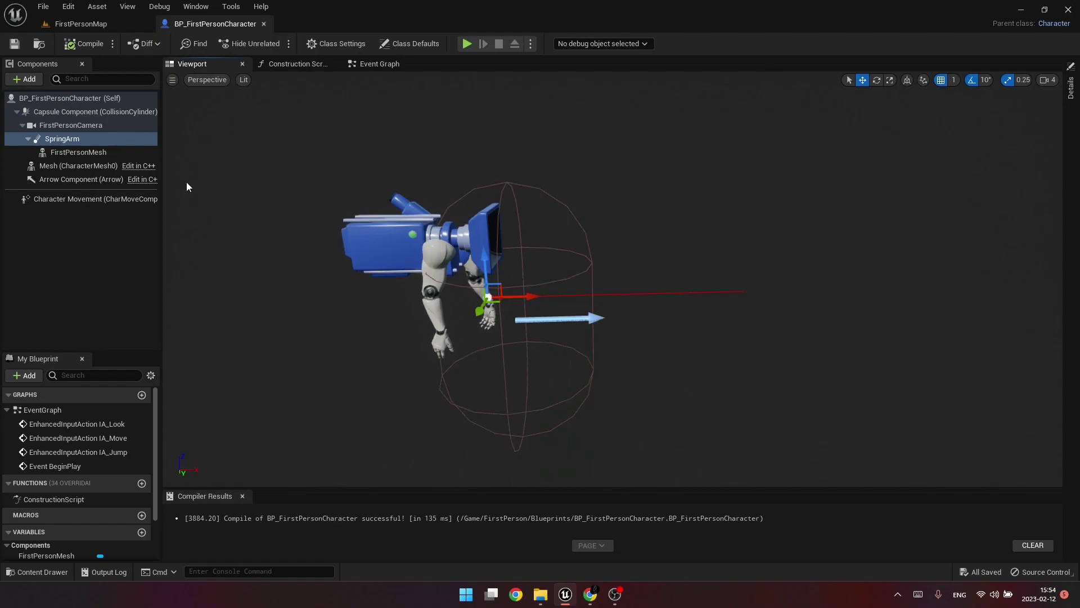
{"action": "left_click", "coordinate": [62, 140]}
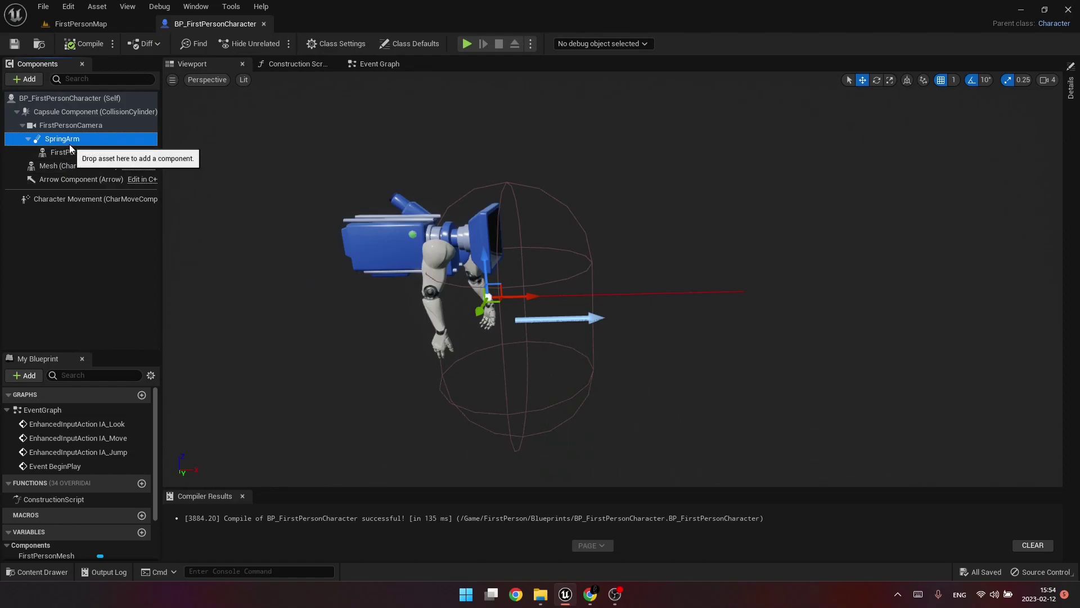
{"action": "left_click", "coordinate": [1070, 83]}
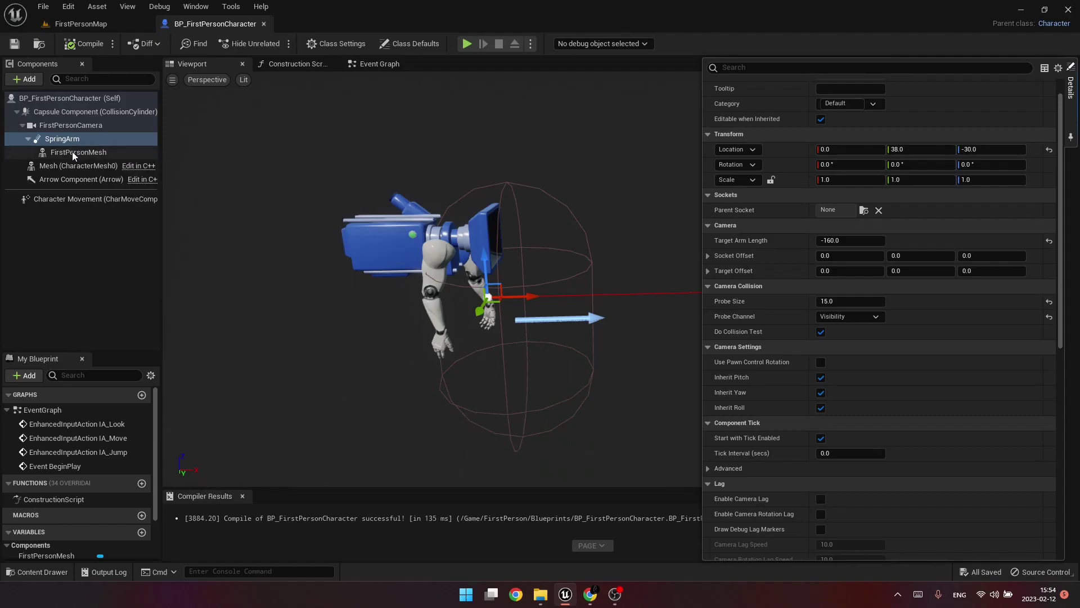
{"action": "left_click", "coordinate": [53, 153]}
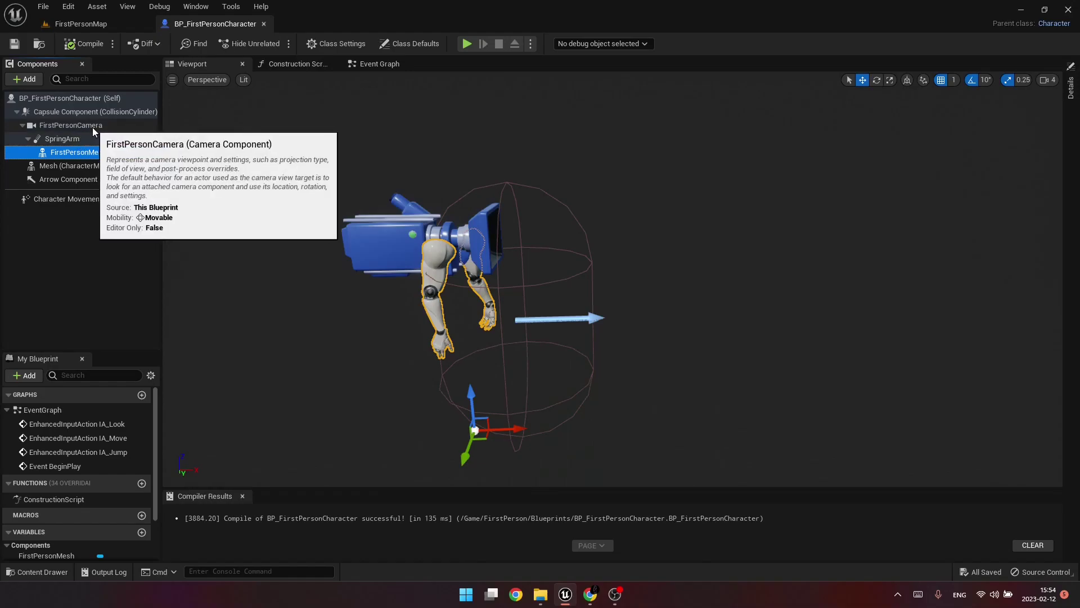
{"action": "left_click", "coordinate": [76, 140]}
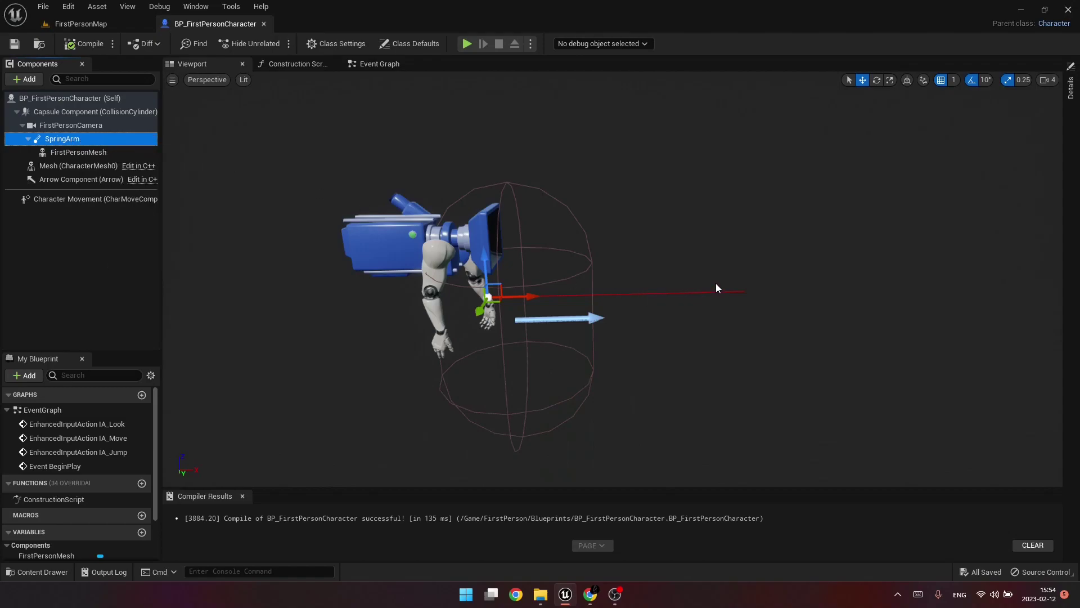
- Examine the SpringArm's origin and red arm line relative to the camera and arms in the blueprint viewport
{"action": "right_click_drag", "start_coordinate": [716, 284], "coordinate": [676, 371]}
{"action": "key", "text": "d"}
{"action": "key", "text": "w"}
{"action": "key", "text": "a"}
{"action": "key", "text": "s"}
{"action": "key", "text": "d"}
{"action": "key", "text": "d"}
{"action": "key", "text": "a"}
{"action": "key", "text": "e"}
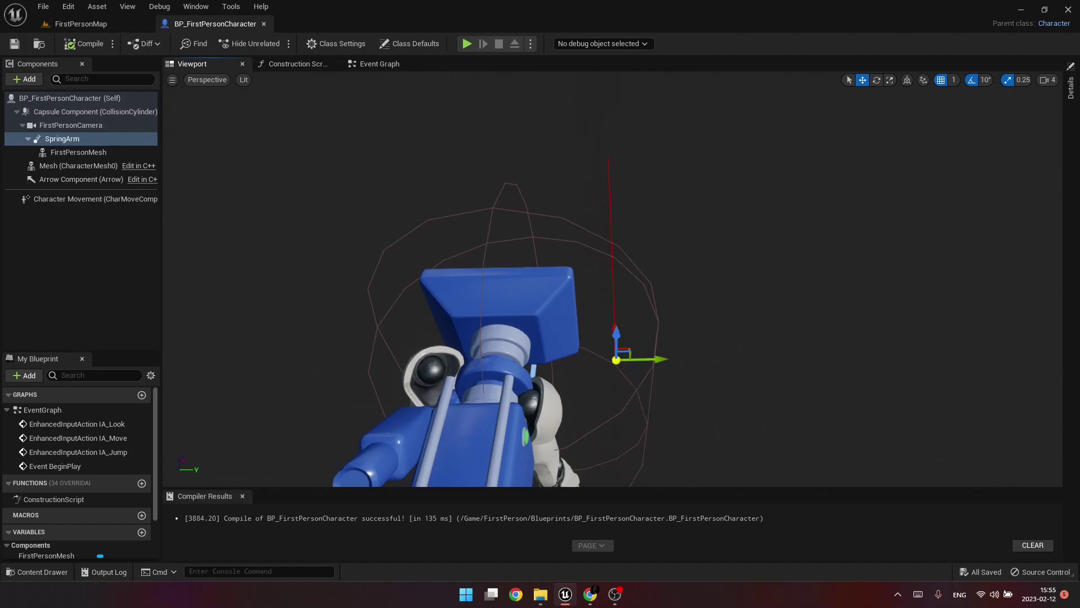
{"action": "left_click", "coordinate": [616, 363]}
{"action": "left_click", "coordinate": [77, 140]}
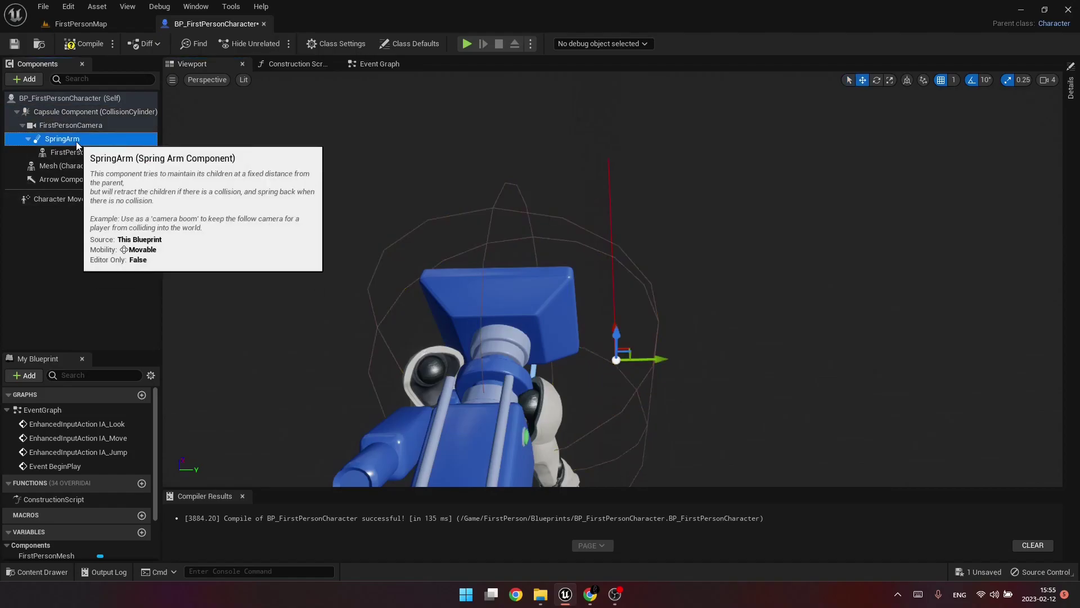
{"action": "key", "text": "w"}
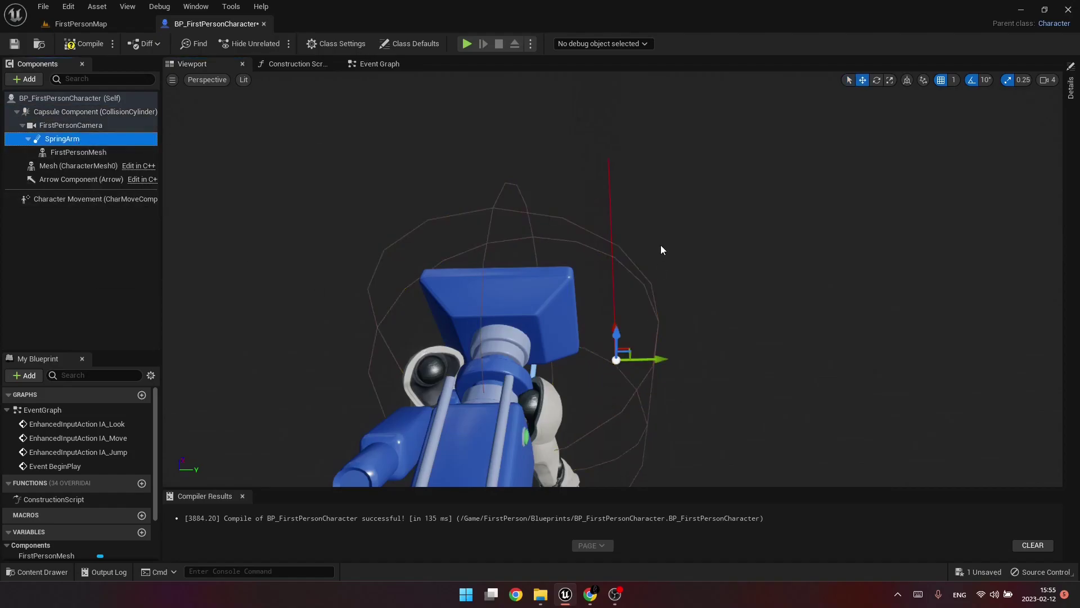
- Review the SpringArm's Target Arm Length and compare it with the arm line's direction in the viewport
{"action": "left_click", "coordinate": [1075, 84]}
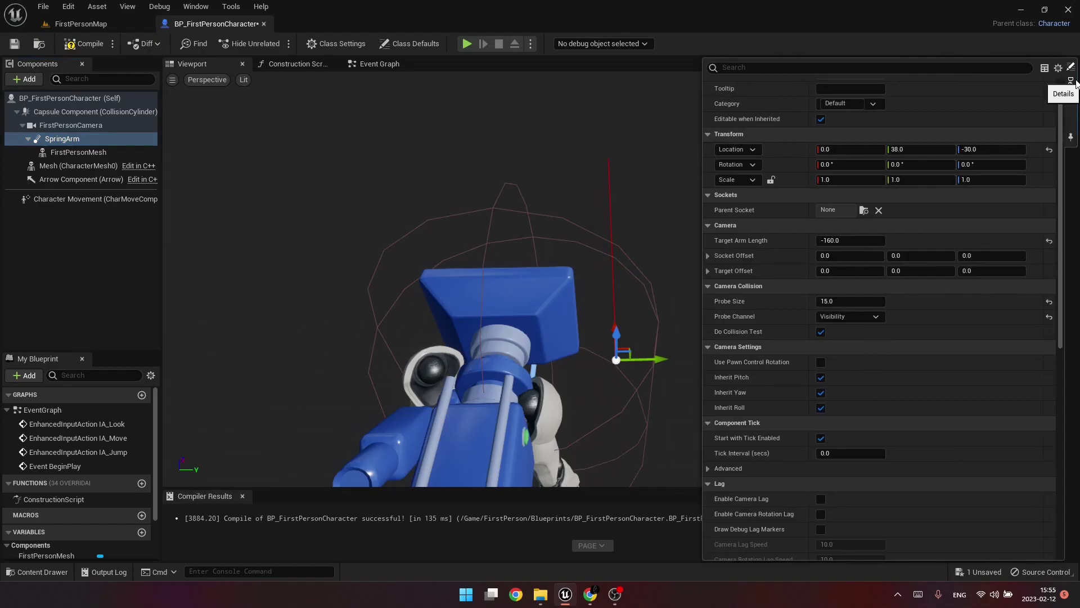
{"action": "left_click", "coordinate": [858, 242]}
{"action": "left_click", "coordinate": [858, 242]}
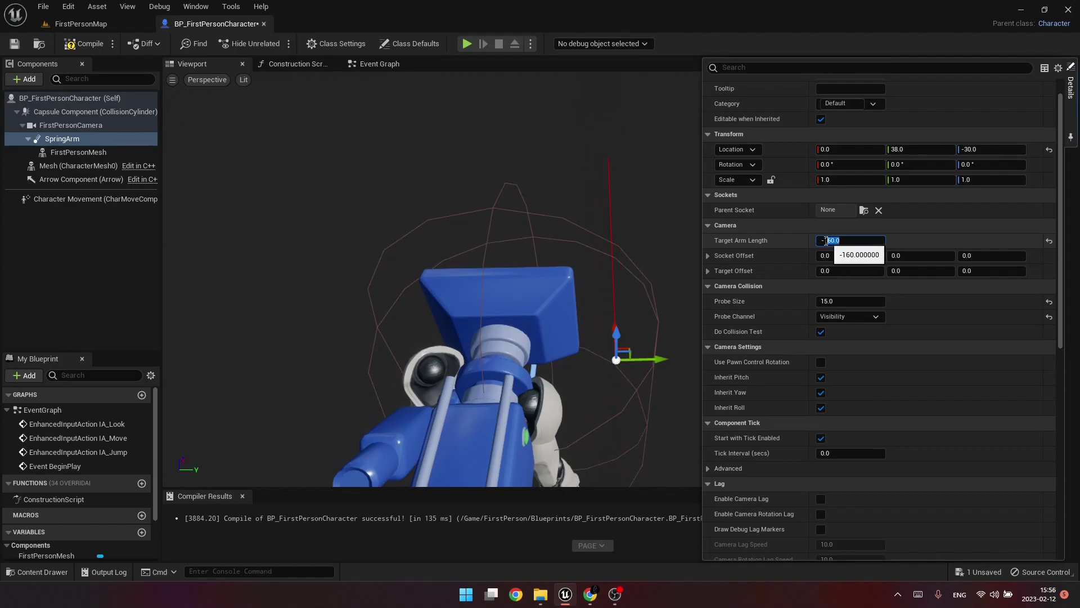
{"action": "left_click_drag", "start_coordinate": [825, 241], "coordinate": [816, 241]}
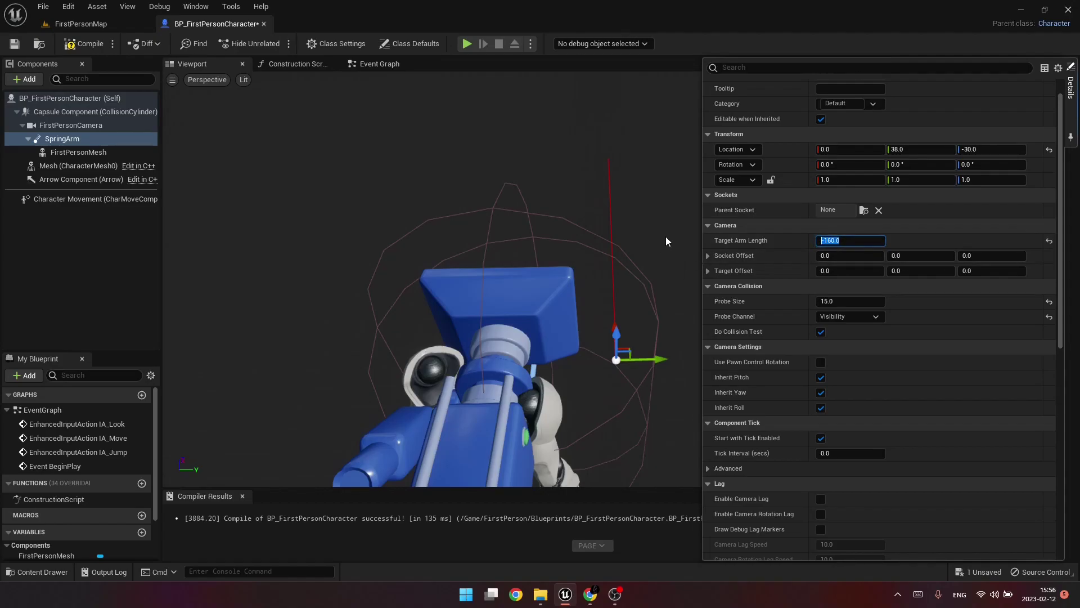
{"action": "right_click_drag", "start_coordinate": [666, 238], "coordinate": [690, 233]}
{"action": "left_click", "coordinate": [1068, 91]}
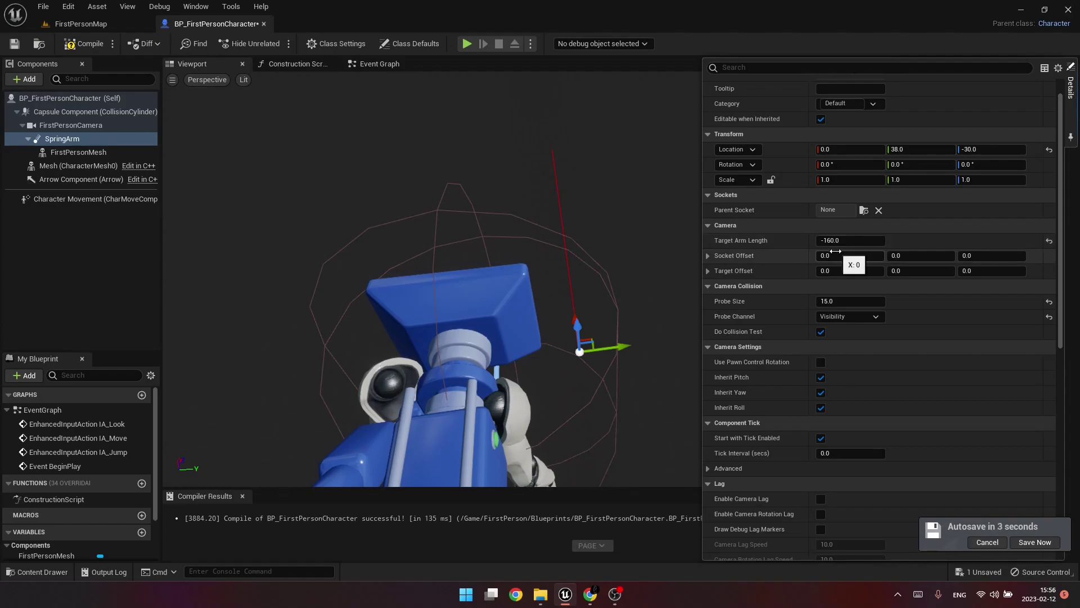
{"action": "right_click_drag", "start_coordinate": [678, 250], "coordinate": [551, 256]}
{"action": "right_click_drag", "start_coordinate": [665, 270], "coordinate": [602, 248]}
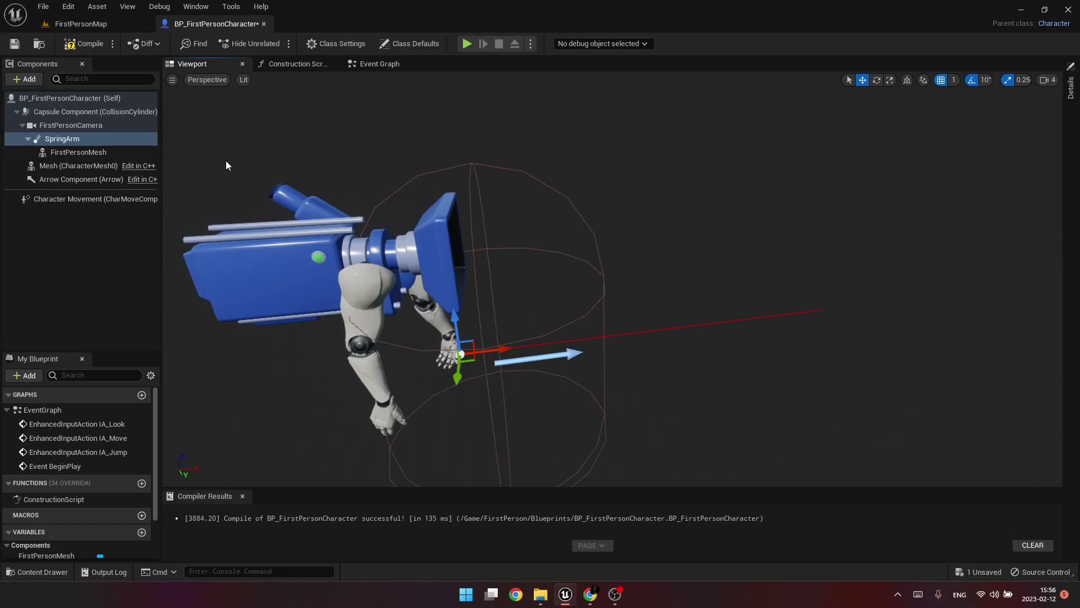
- Compile the character blueprint, start playing FirstPersonMap, and walk the armed character up to the wall
{"action": "left_click", "coordinate": [89, 45]}
{"action": "left_click", "coordinate": [100, 25]}
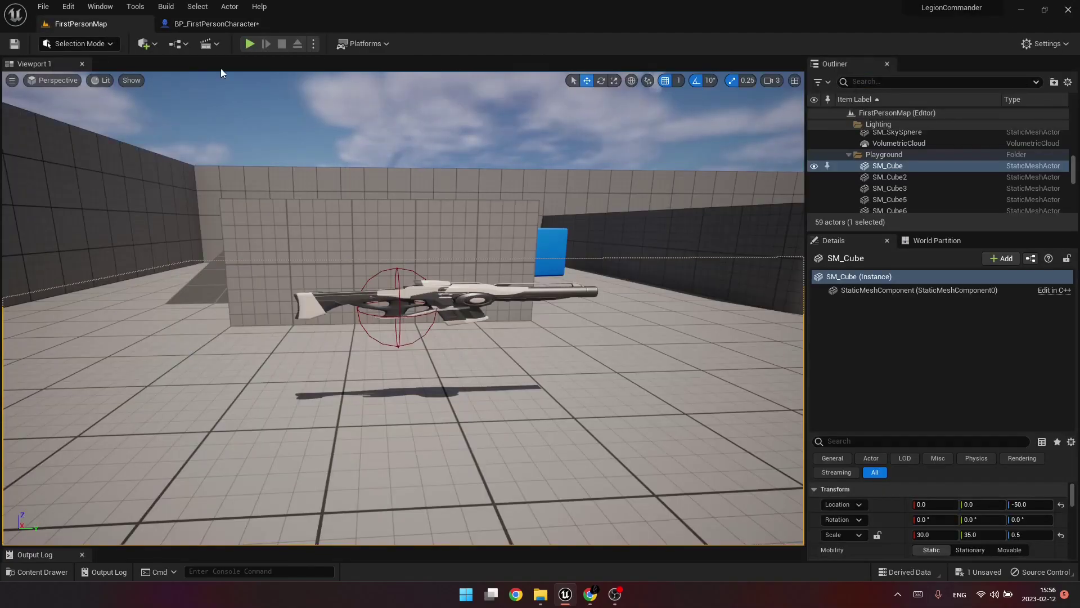
{"action": "left_click", "coordinate": [251, 44]}
{"action": "key", "text": "w"}
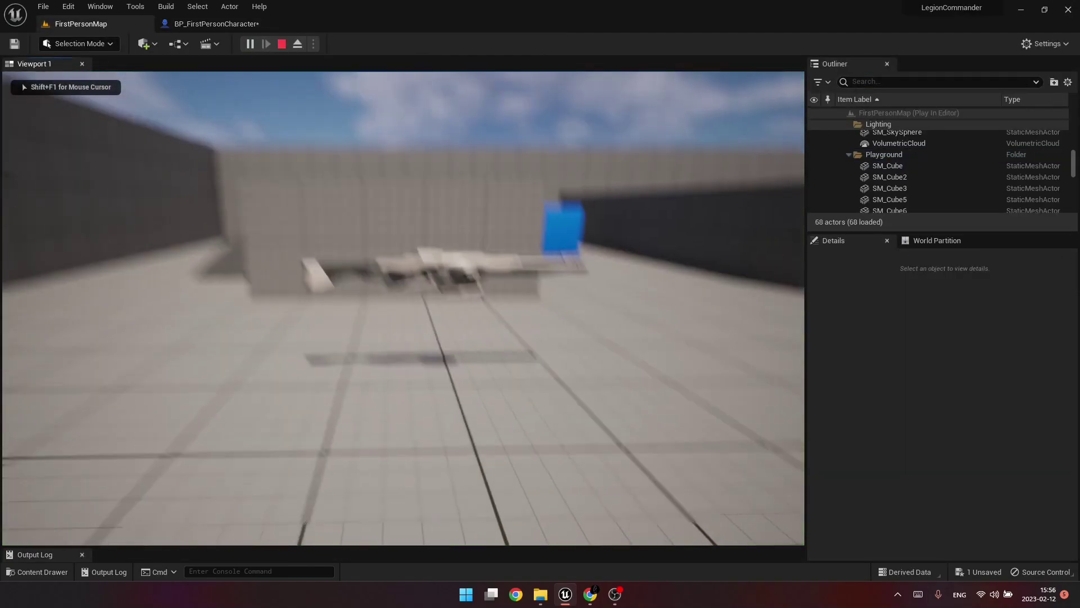
{"action": "key", "text": "w"}
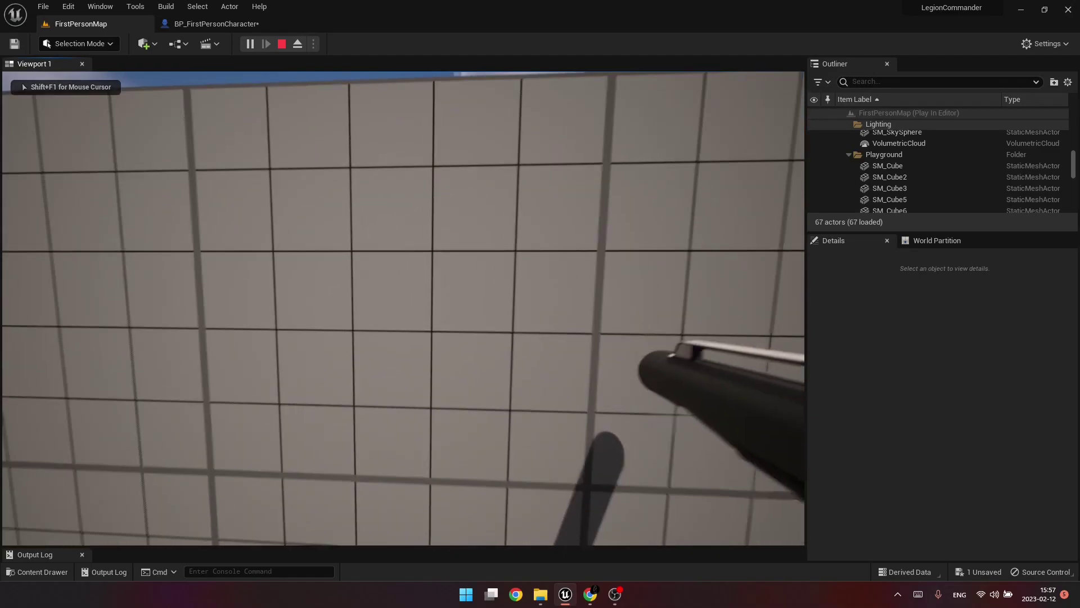
- Detach from the player and examine the rifle and arms from the side in front of the wall
{"action": "key", "text": "F8"}
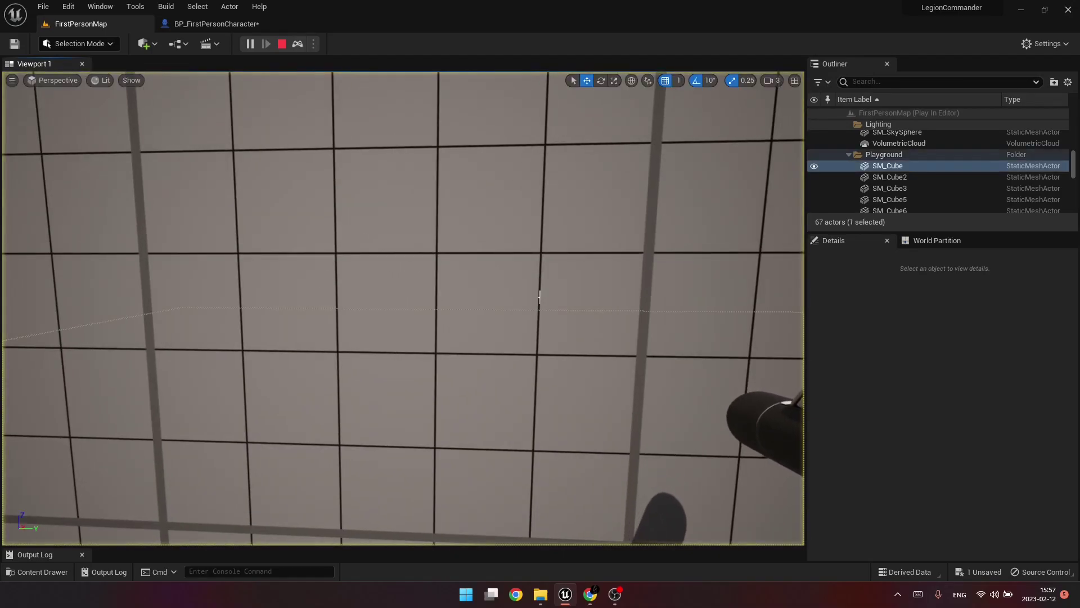
{"action": "key", "text": "s"}
{"action": "right_click_drag", "start_coordinate": [540, 296], "coordinate": [647, 304]}
{"action": "key", "text": "s"}
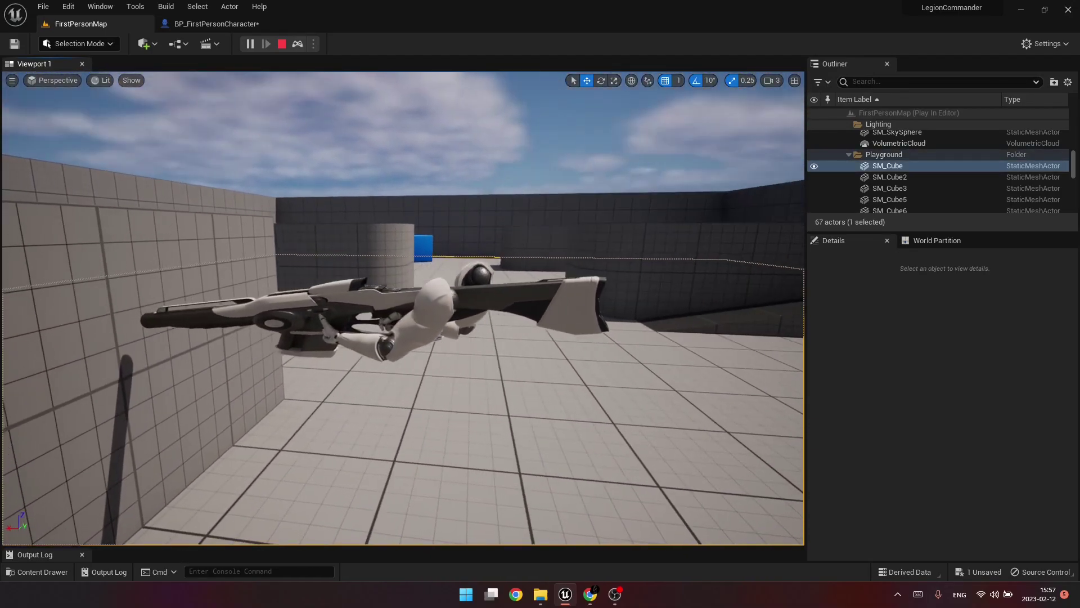
{"action": "mouse_move", "coordinate": [511, 298]}
{"action": "right_mouse_down"}
{"action": "mouse_move", "coordinate": [532, 297]}
{"action": "mouse_move", "coordinate": [511, 298]}
{"action": "right_mouse_up"}
{"action": "key", "text": "d"}
{"action": "key", "text": "a"}
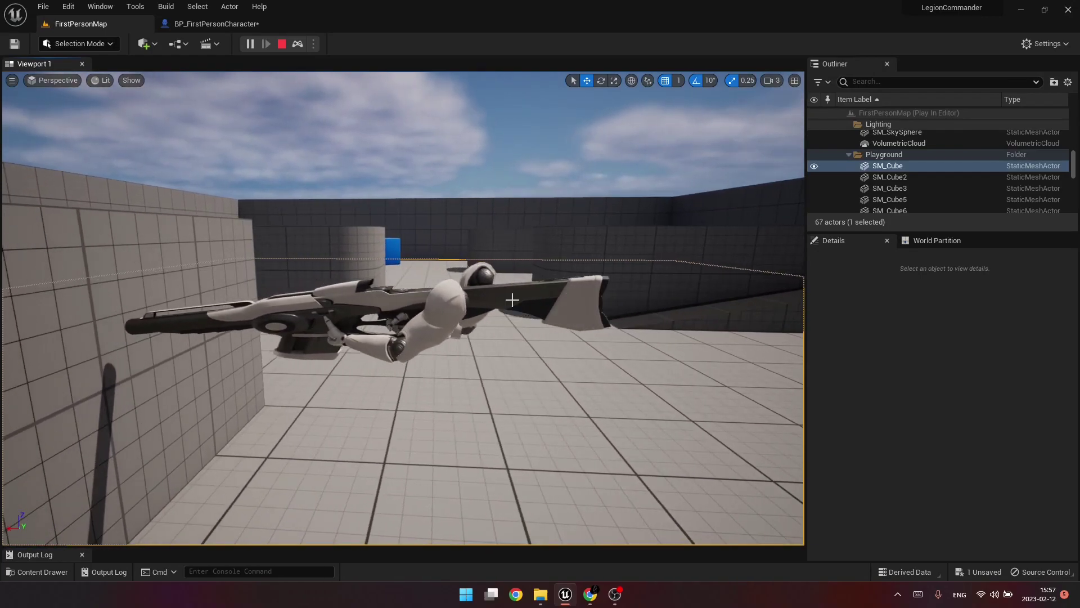
- Select the first-person character in the level and turn on collision display in the viewport
{"action": "left_click", "coordinate": [400, 343]}
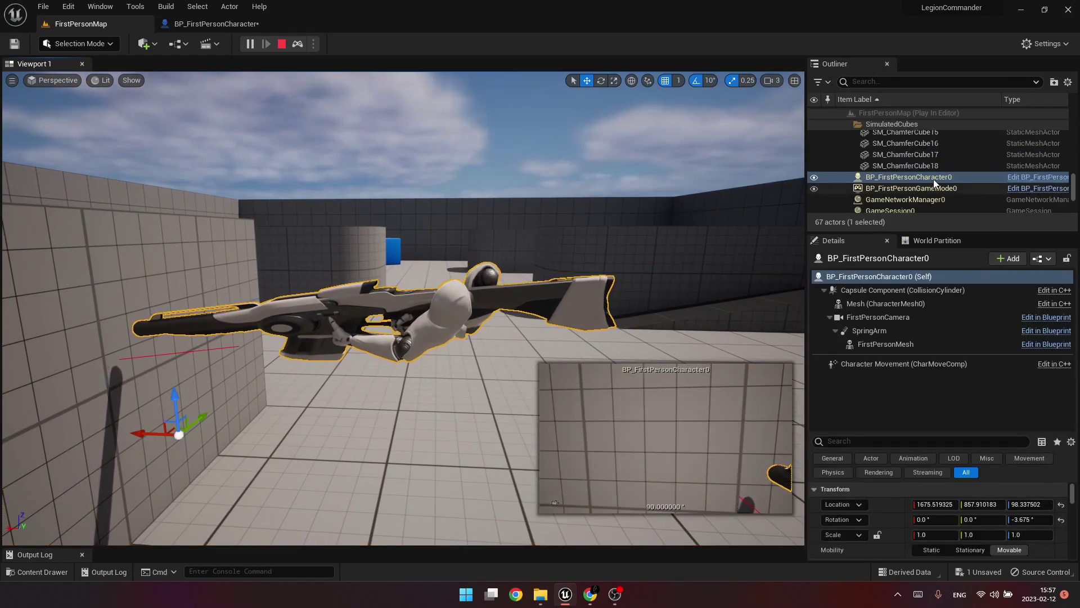
{"action": "left_click", "coordinate": [131, 80]}
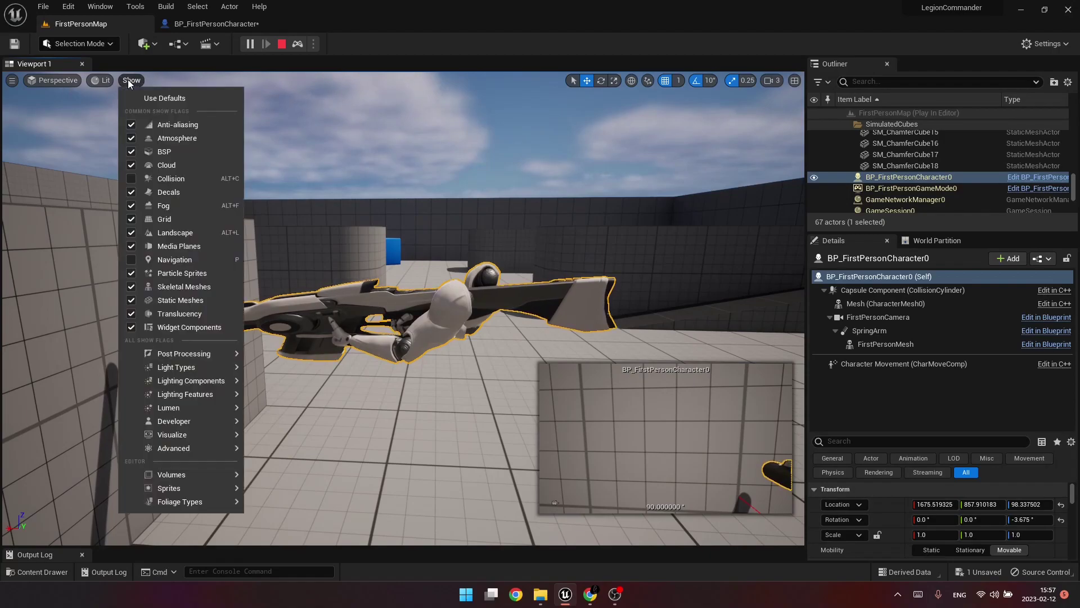
{"action": "left_click", "coordinate": [162, 179]}
- Examine the character's collision capsule against the wall and compare it with the position of the rifle and arms
{"action": "key", "text": "s"}
{"action": "right_click_drag", "start_coordinate": [348, 315], "coordinate": [355, 351]}
{"action": "right_click_drag", "start_coordinate": [338, 244], "coordinate": [338, 247]}
{"action": "key", "text": "a"}
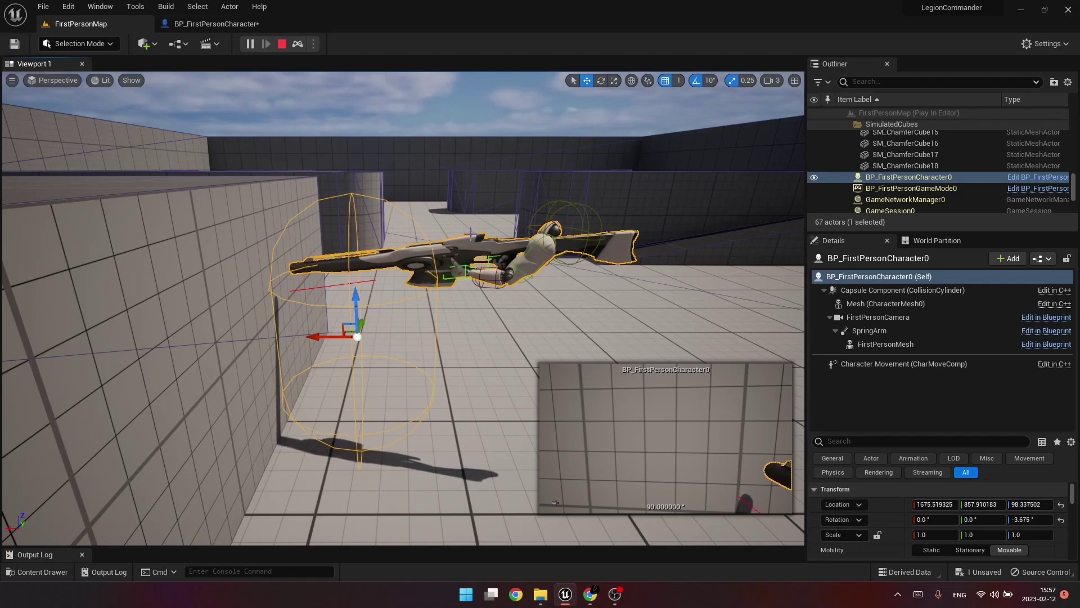
- Restart the play session in FirstPersonMap and walk the character forward to pick up the rifle
{"action": "left_click", "coordinate": [297, 44]}
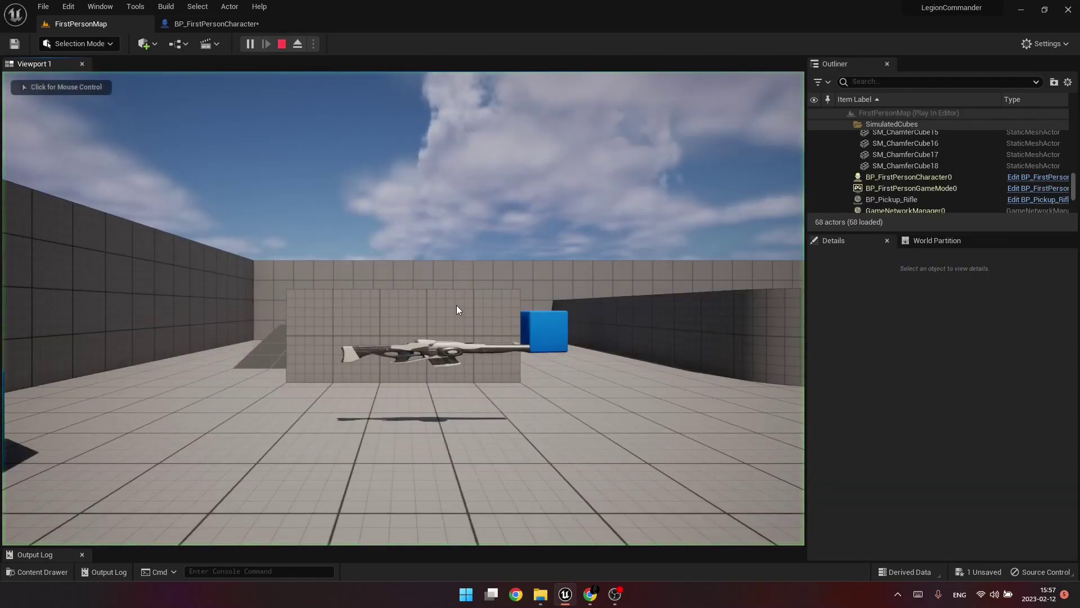
{"action": "left_click", "coordinate": [457, 306]}
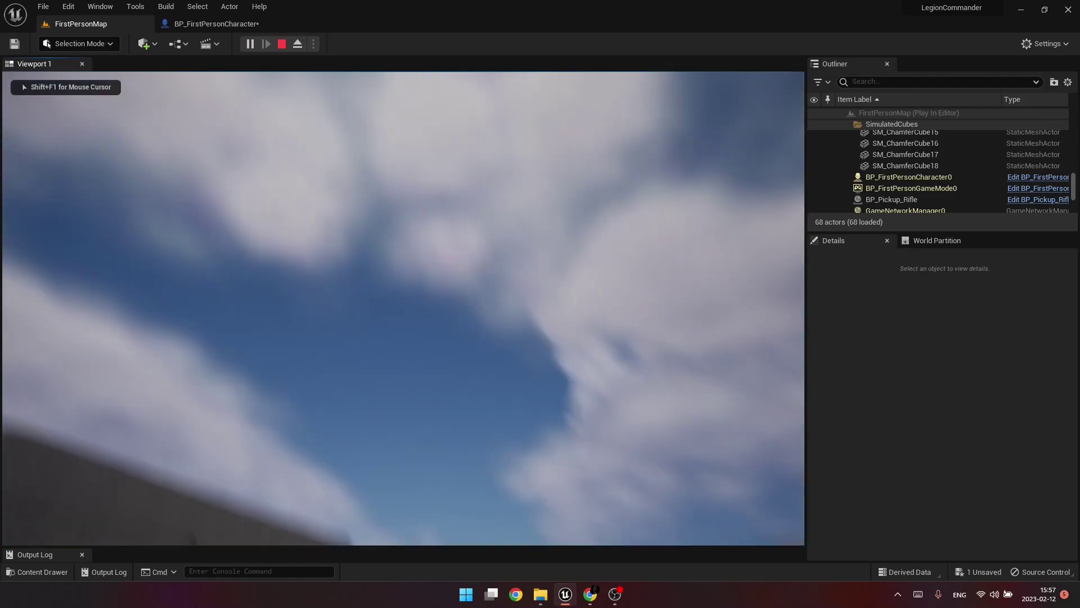
{"action": "key", "text": "w"}
{"action": "key", "text": "w"}
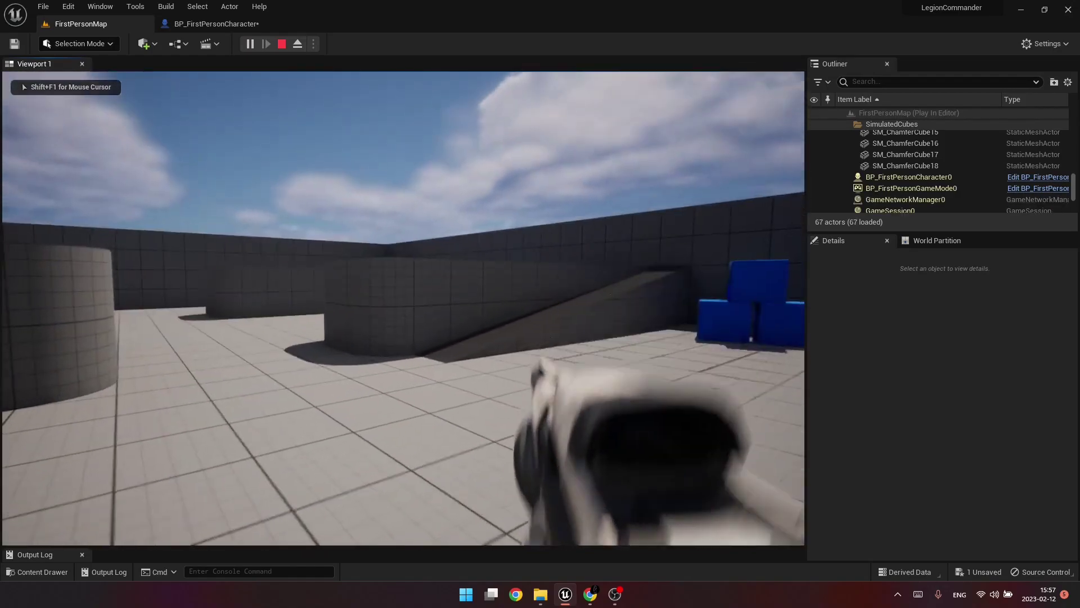
- Walk the armed character close along the walls and corners to test for rifle clipping, and fire at the stacked blue cubes
{"action": "key", "text": "w"}
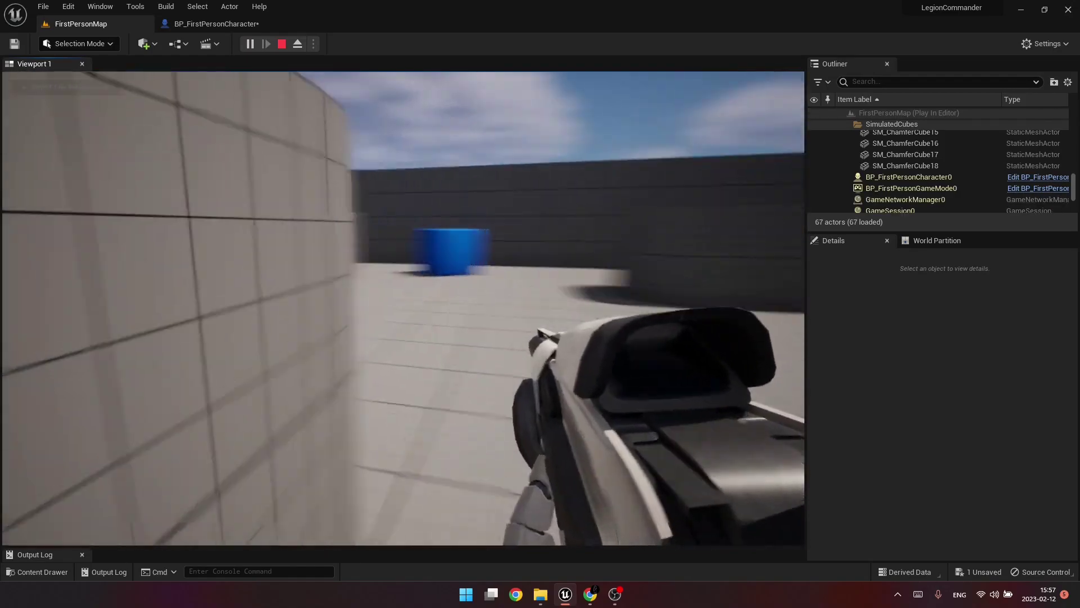
{"action": "key", "text": "w"}
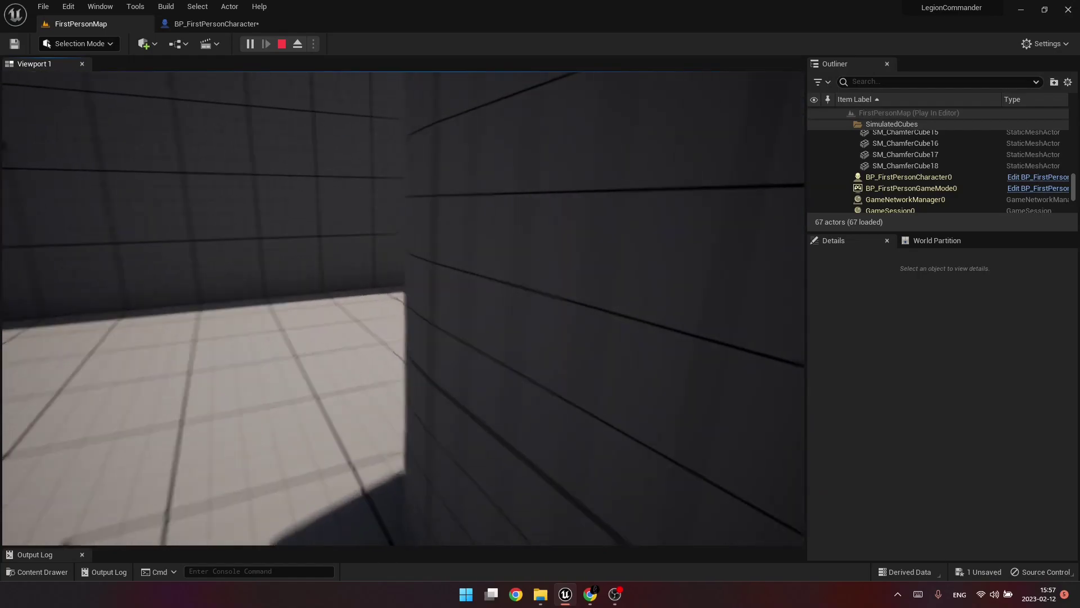
{"action": "key", "text": "w"}
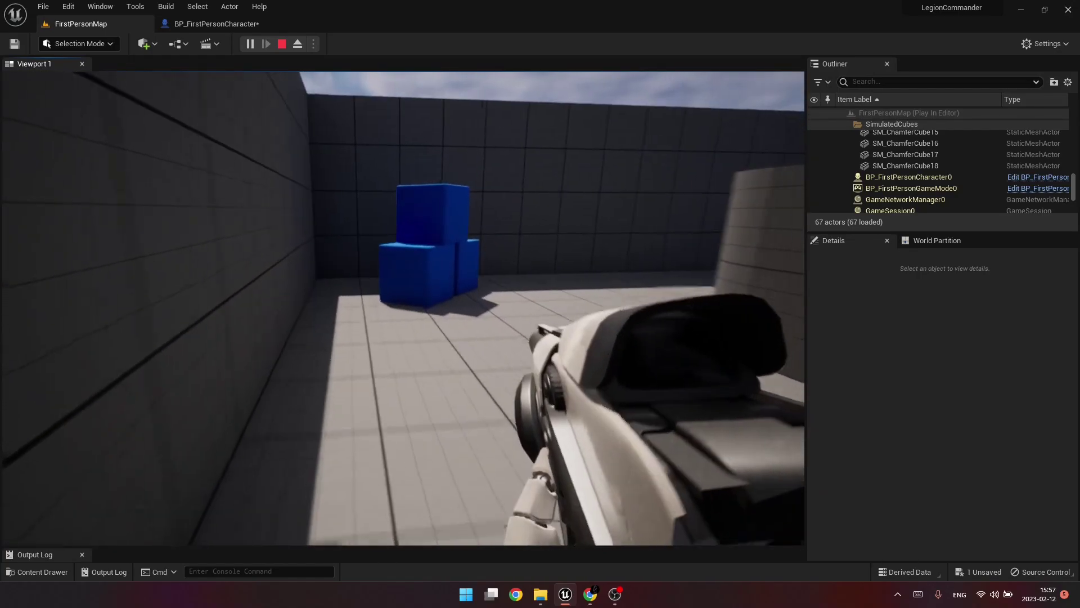
{"action": "left_click", "coordinate": [403, 309]}
{"action": "key", "text": "s"}
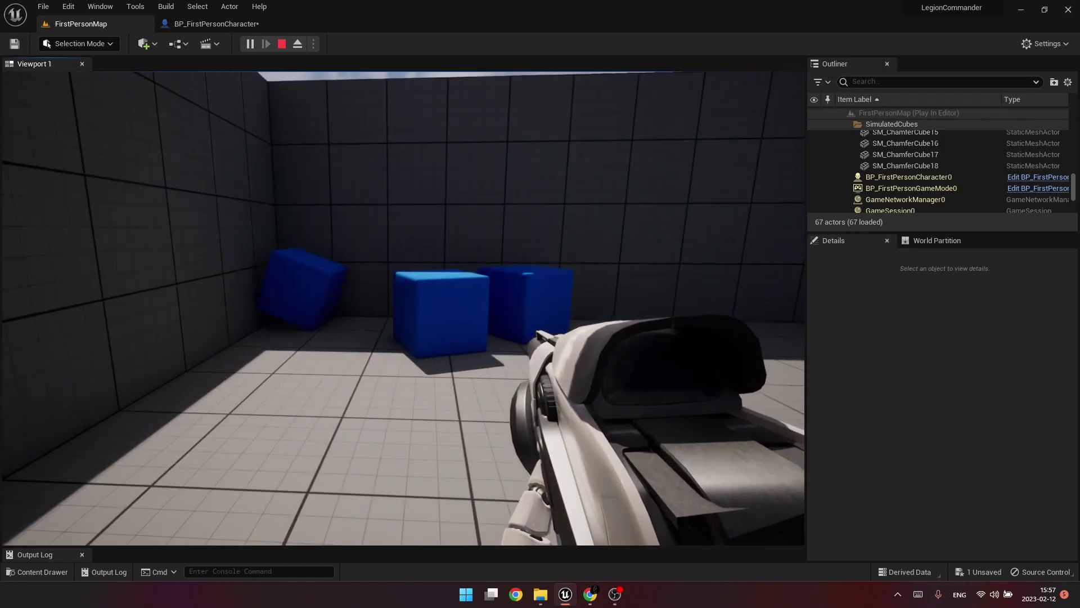